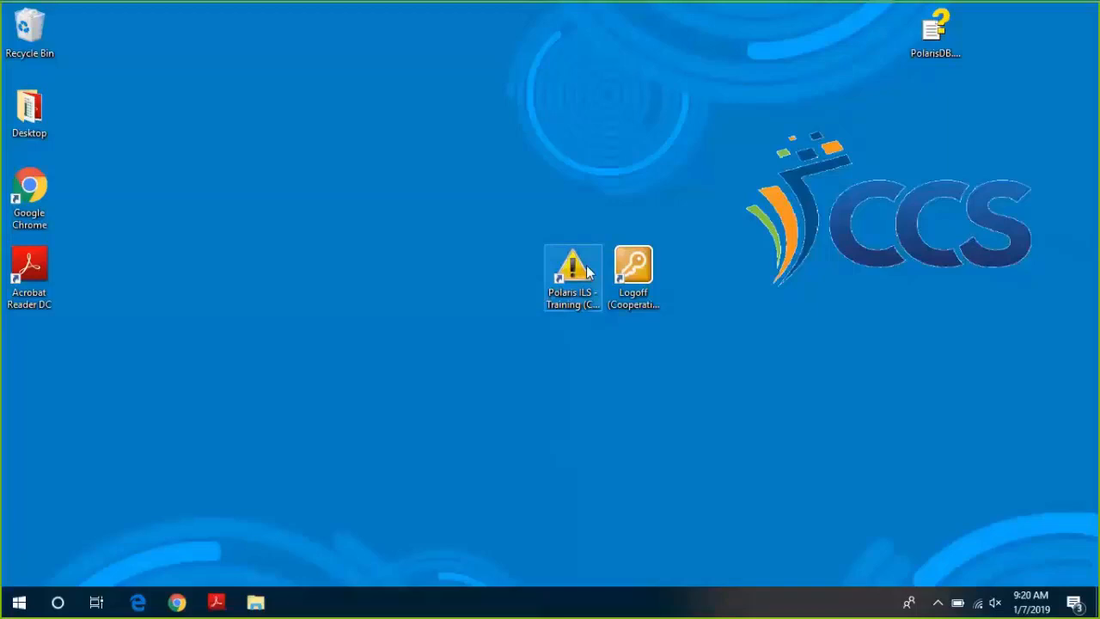
Launch the Polaris ILS - Training remote app from its desktop shortcut.
left_click(588, 270)
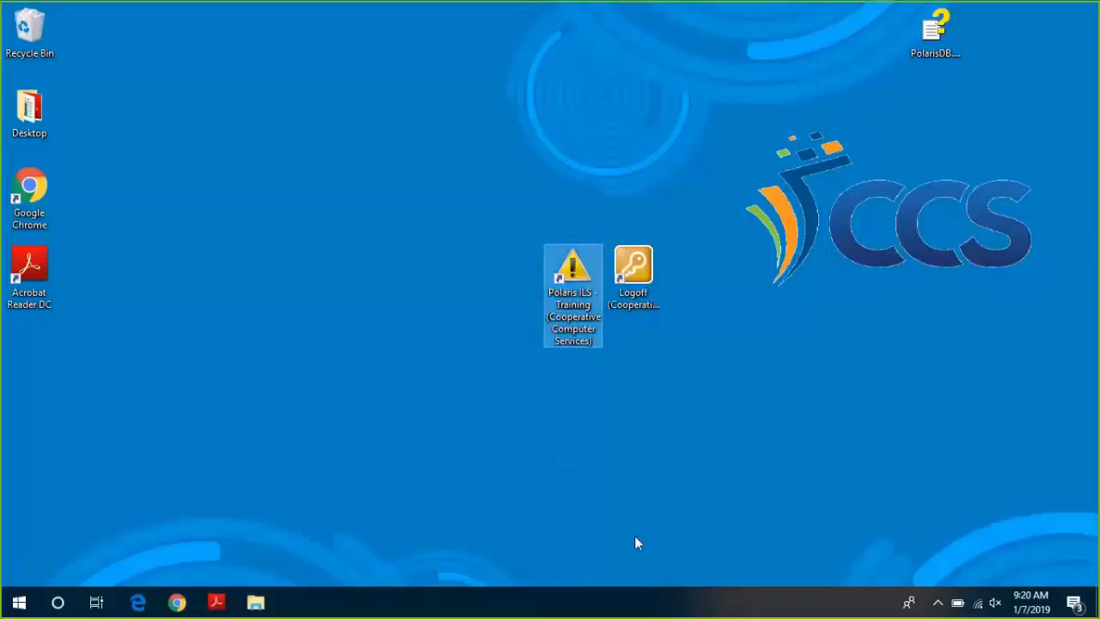
left_click(589, 338)
left_click(585, 269)
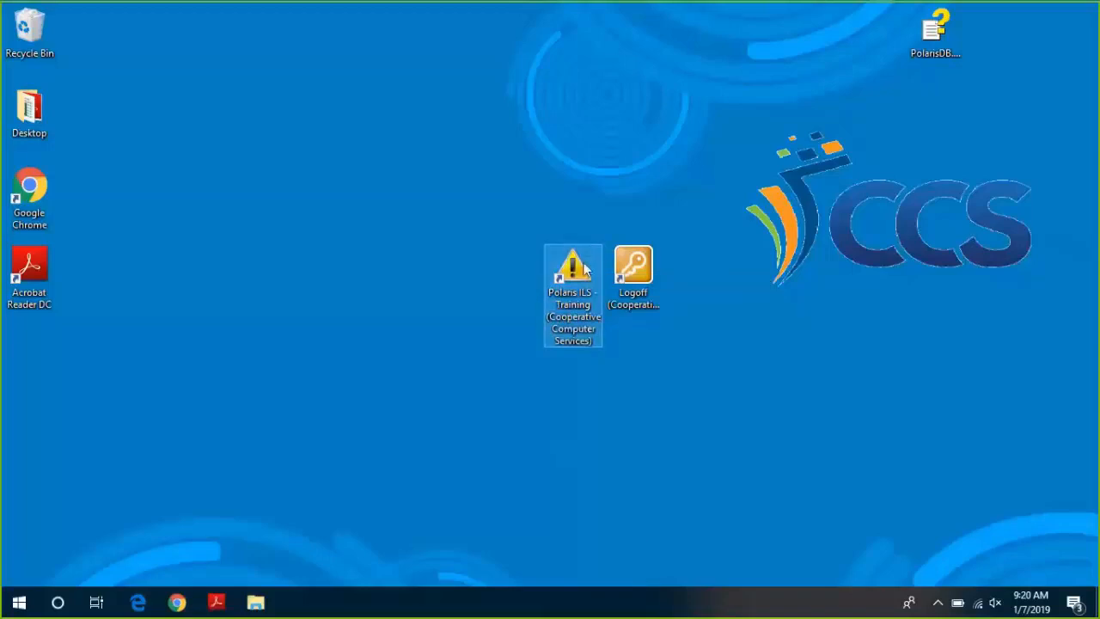
double_click(585, 270)
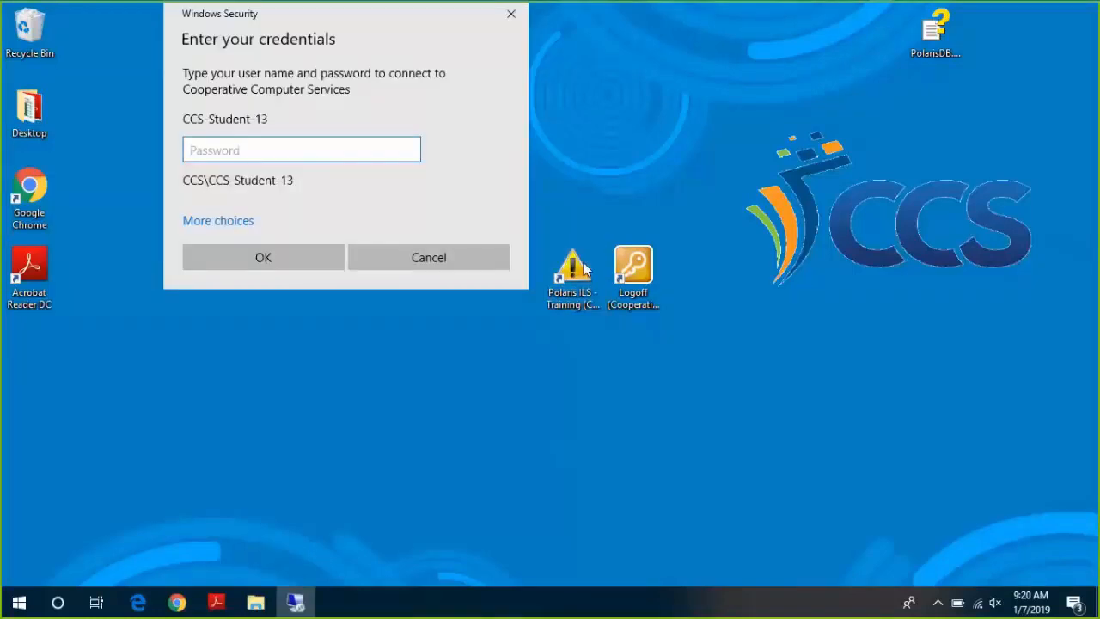
Enter the account password to connect, then acknowledge the training-server alert notification.
type("•••••••••••••")
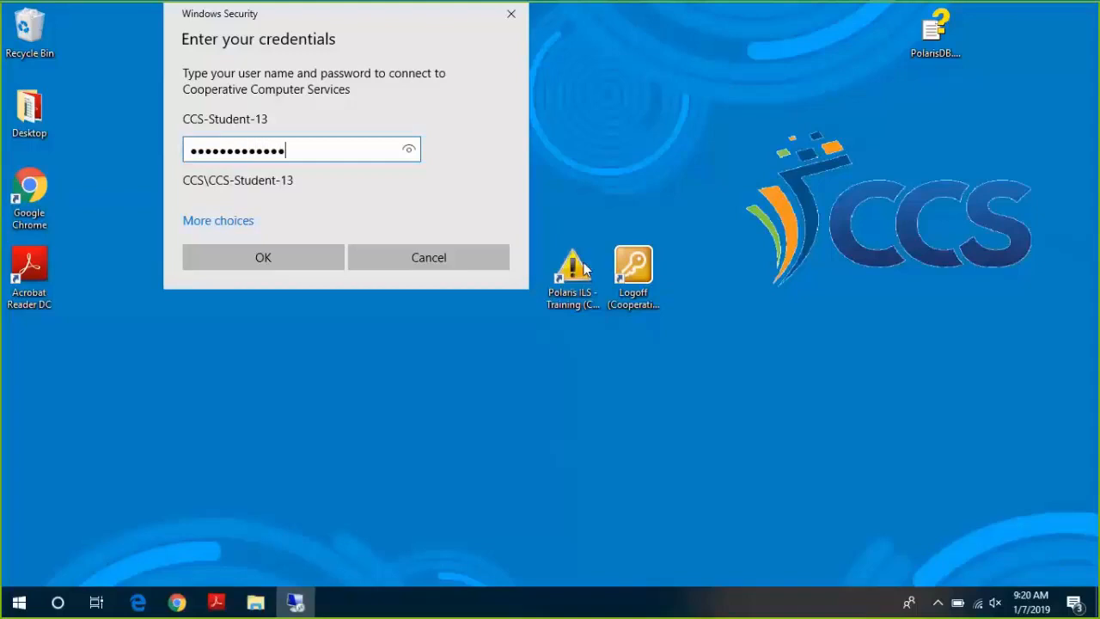
left_click(253, 260)
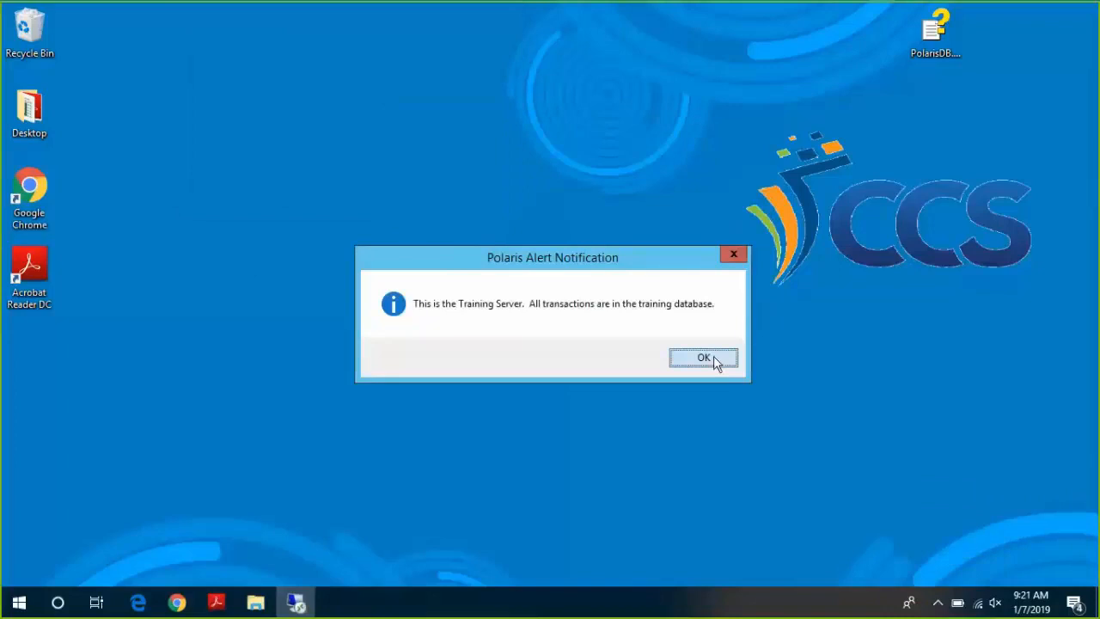
left_click(705, 357)
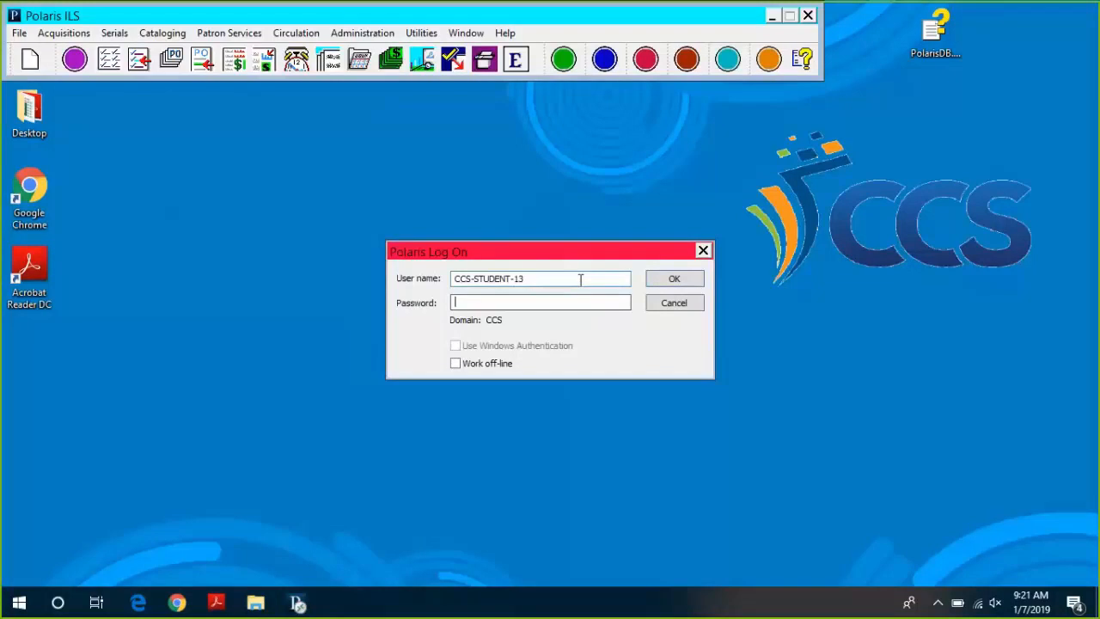
Replace the prefilled user name with the staff login and log on with Work off-line ticked.
left_click_drag(581, 279, 430, 276)
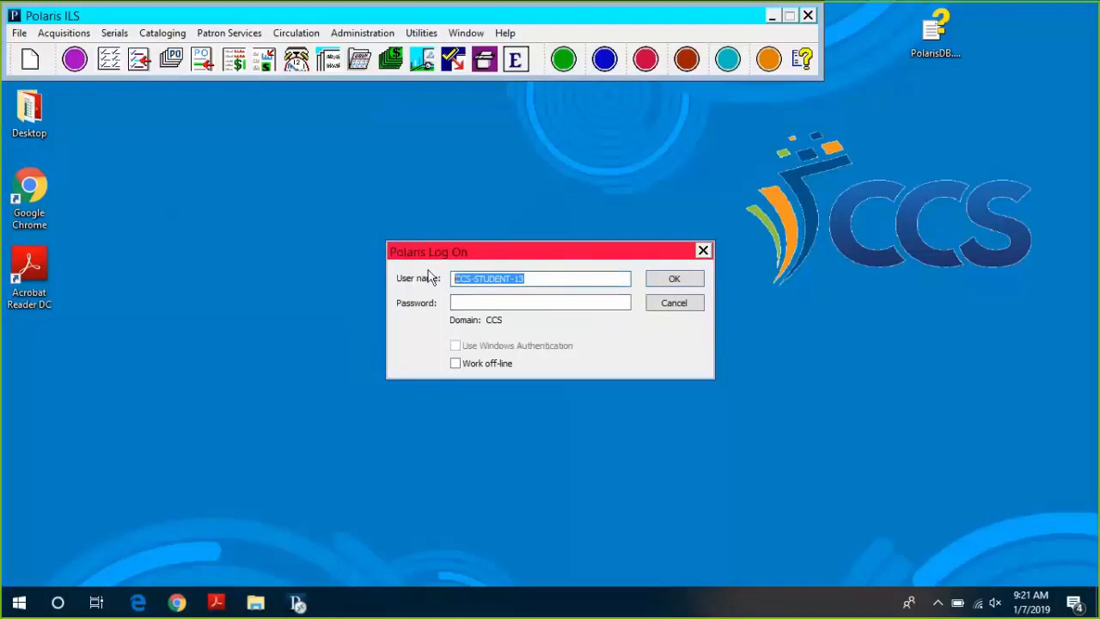
type("ccsdwis")
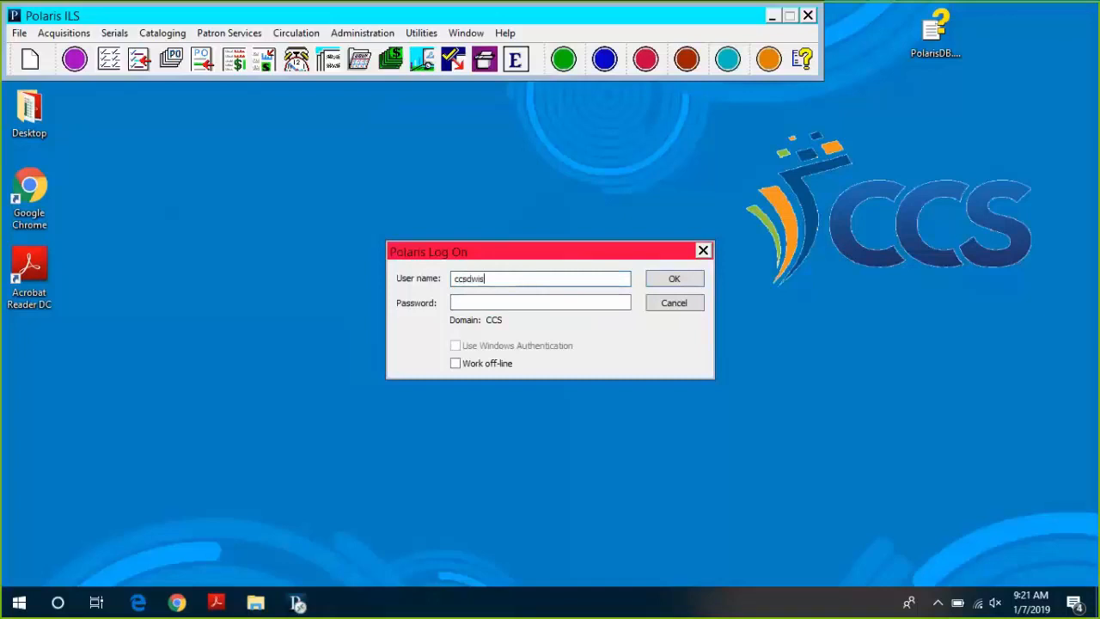
left_click(457, 364)
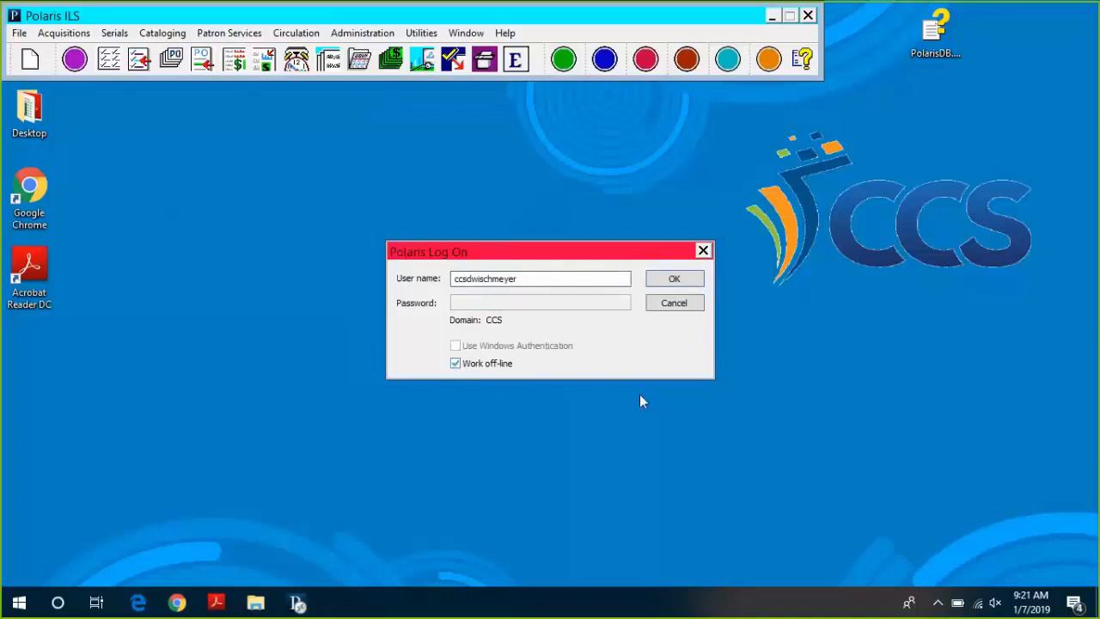
left_click(675, 279)
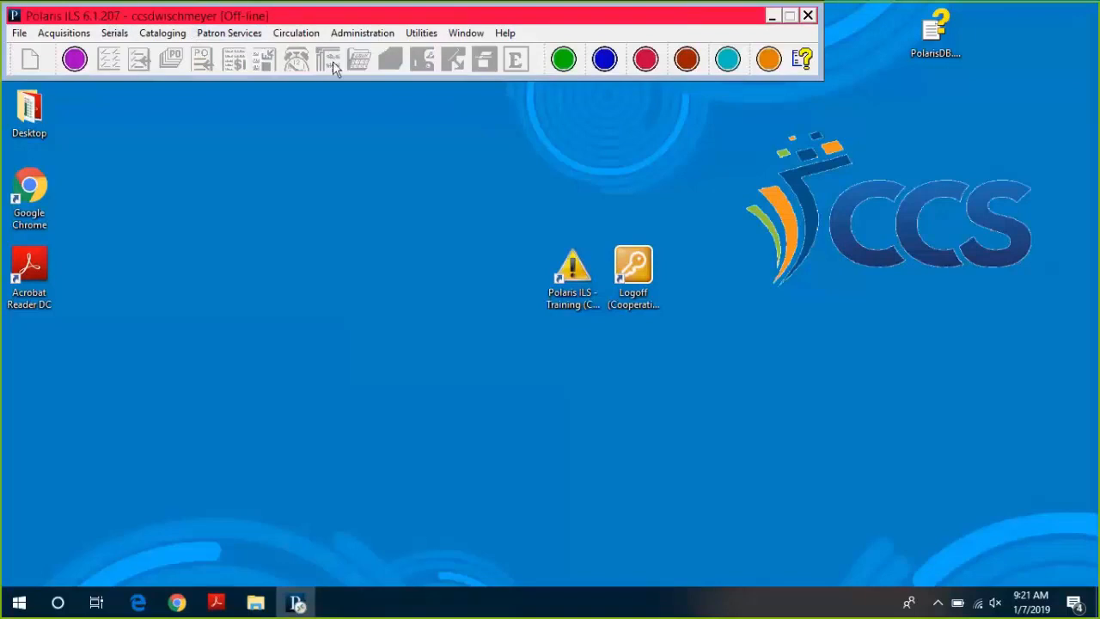
Open the Offline Check Out workform from the Circulation menu.
left_click(152, 35)
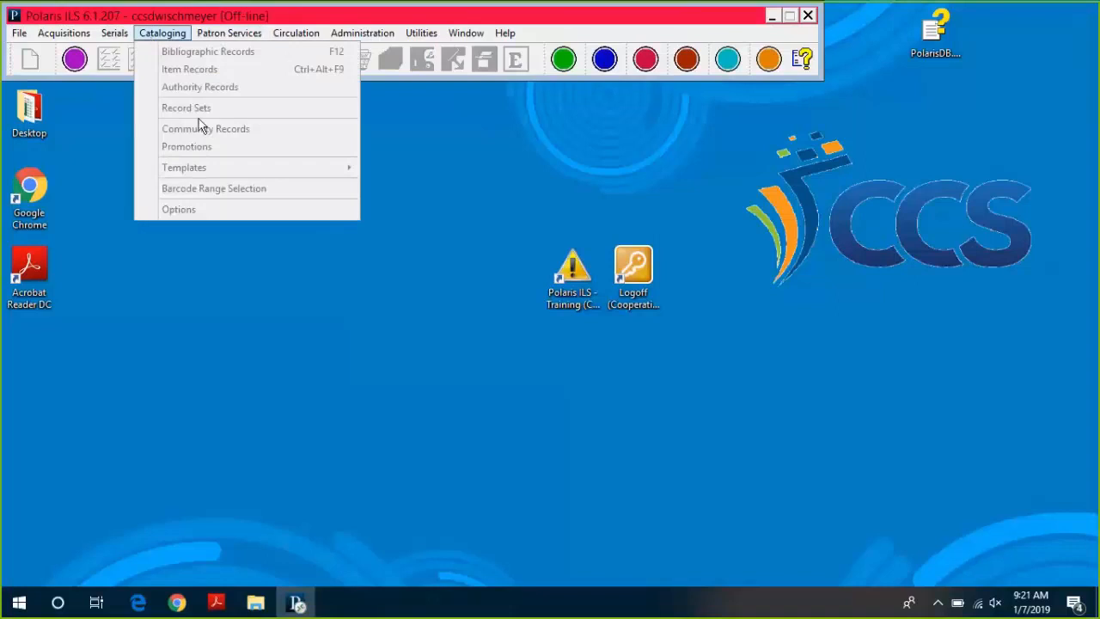
mouse_move(229, 32)
left_click(248, 17)
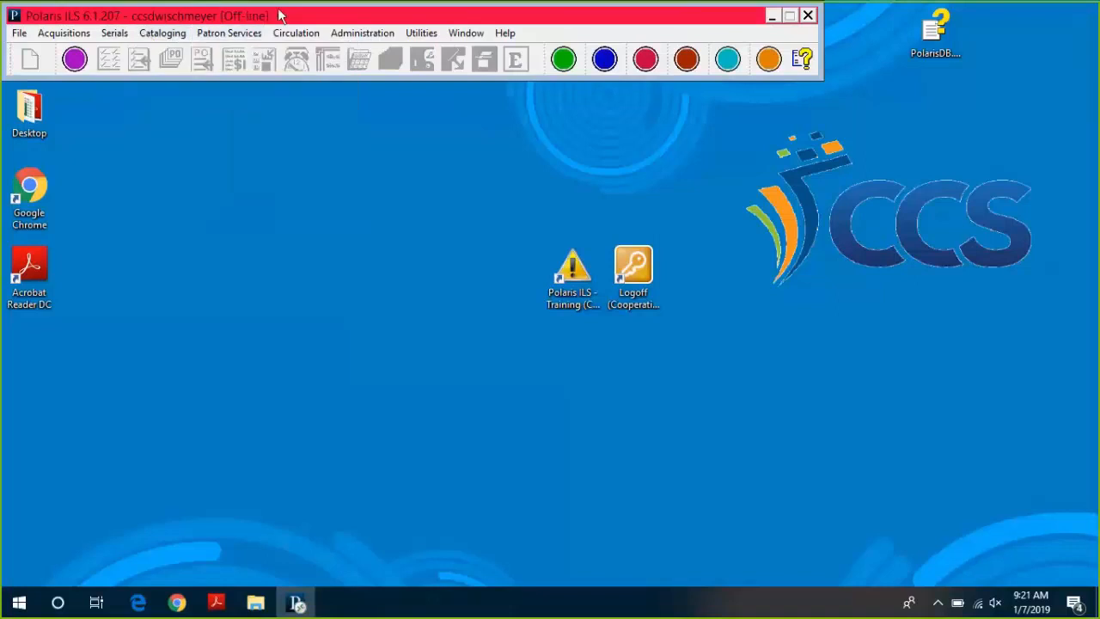
left_click(317, 34)
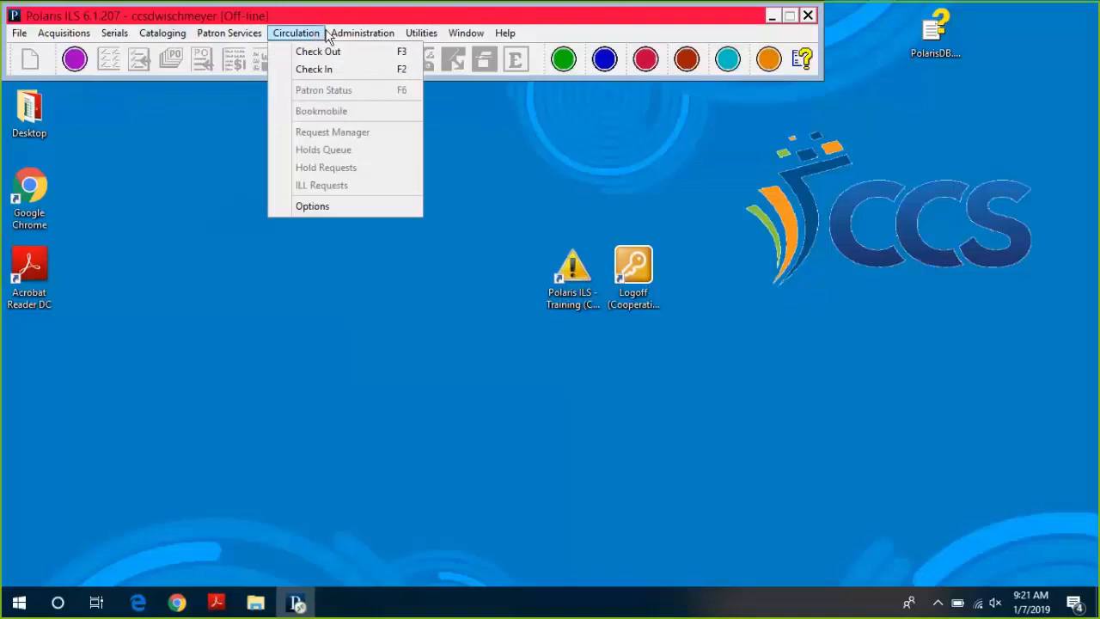
left_click(375, 54)
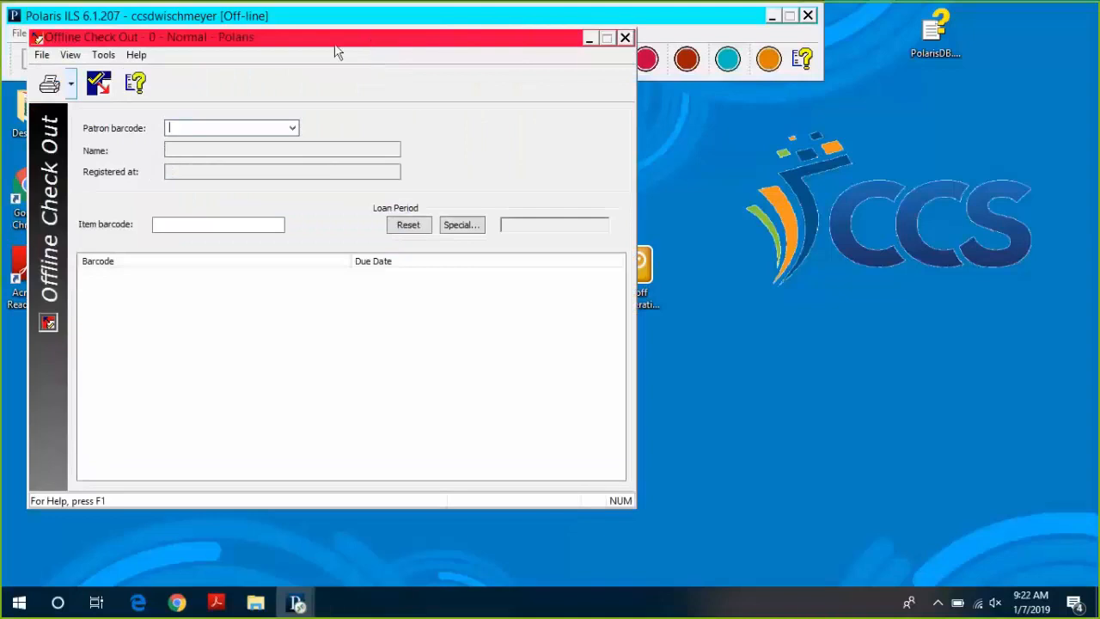
left_click(103, 55)
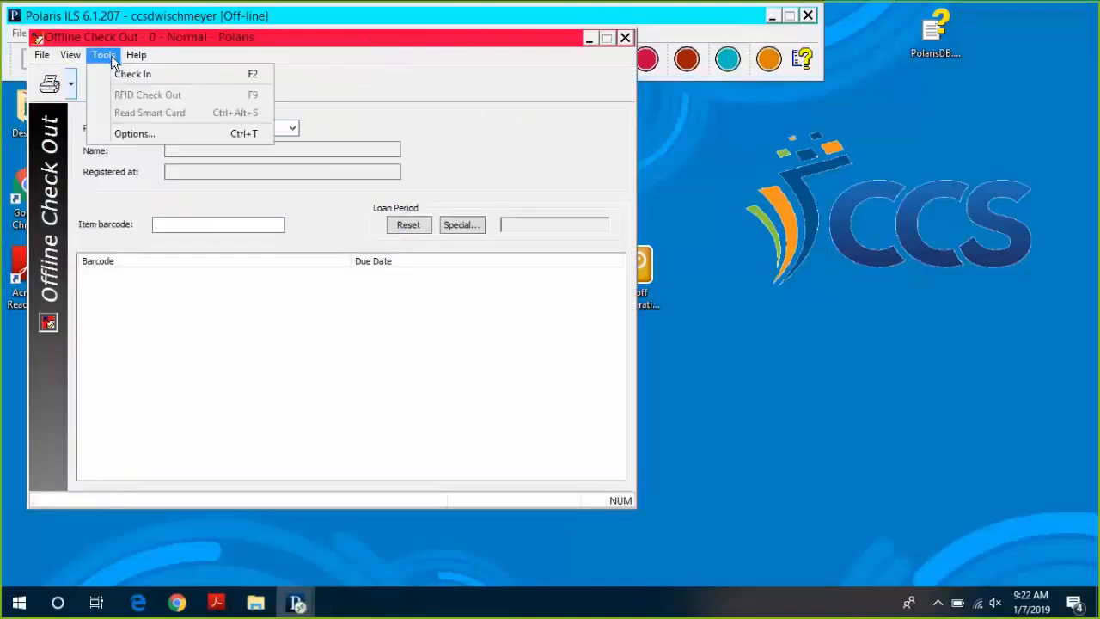
left_click(136, 134)
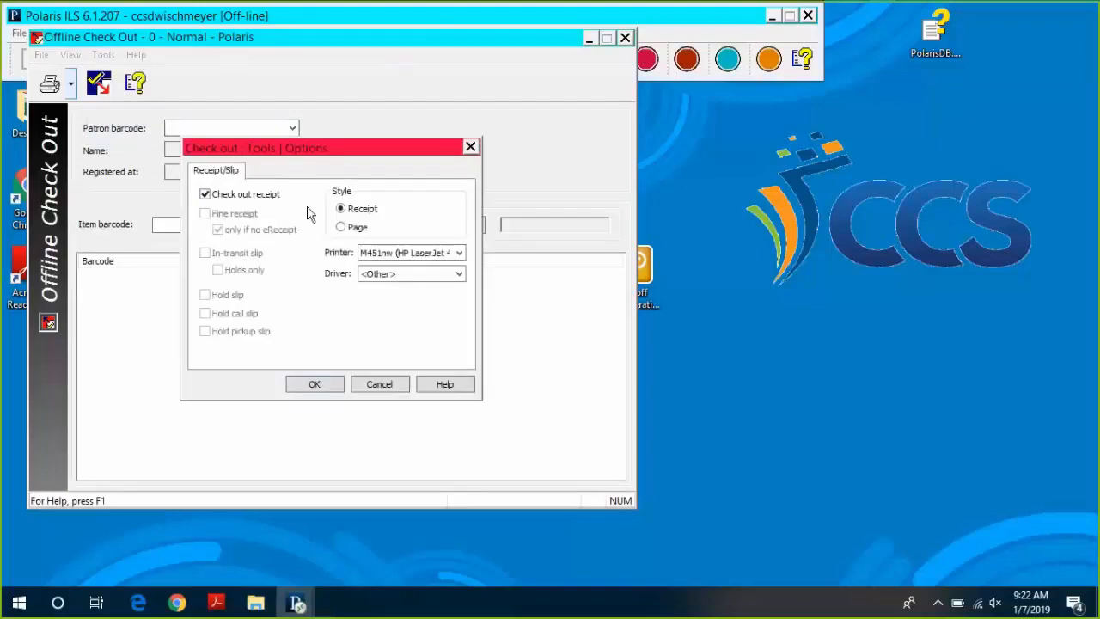
left_click(383, 255)
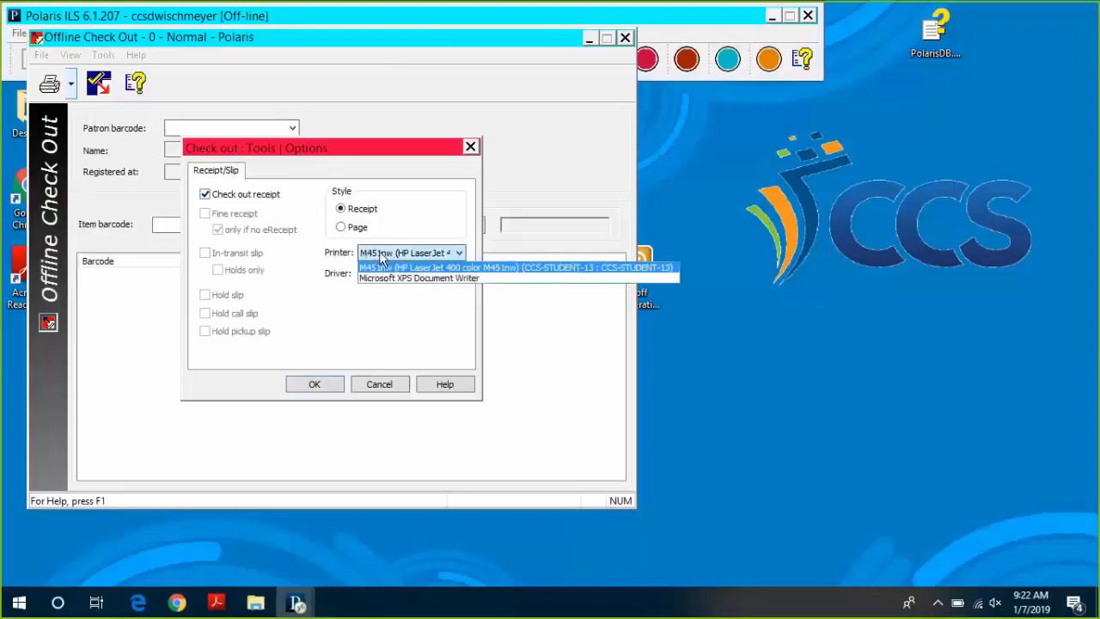
left_click(382, 258)
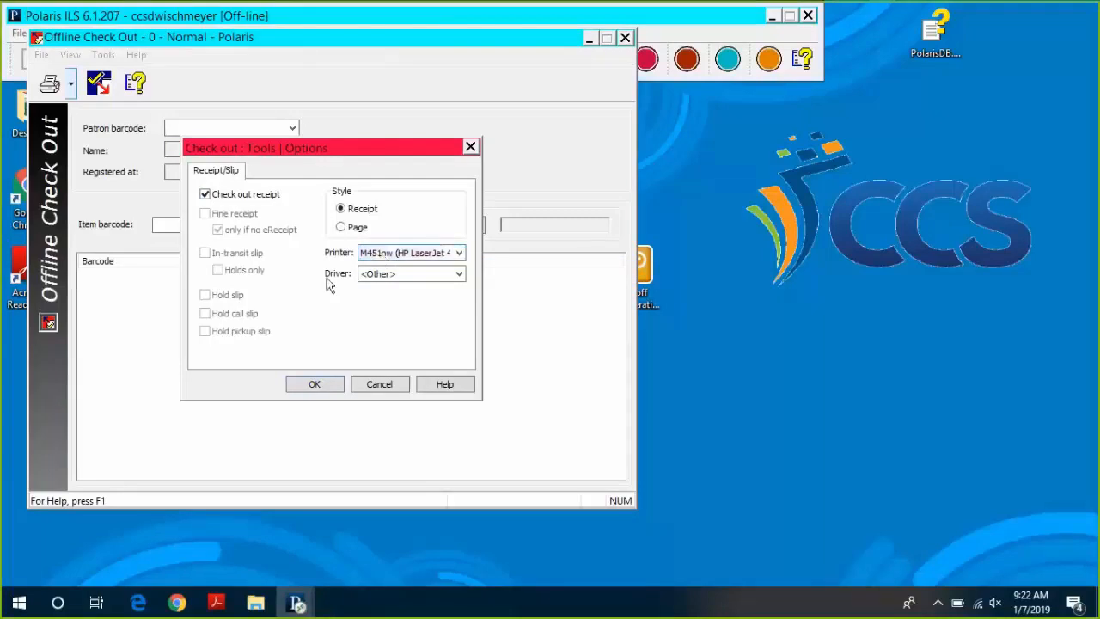
left_click(318, 384)
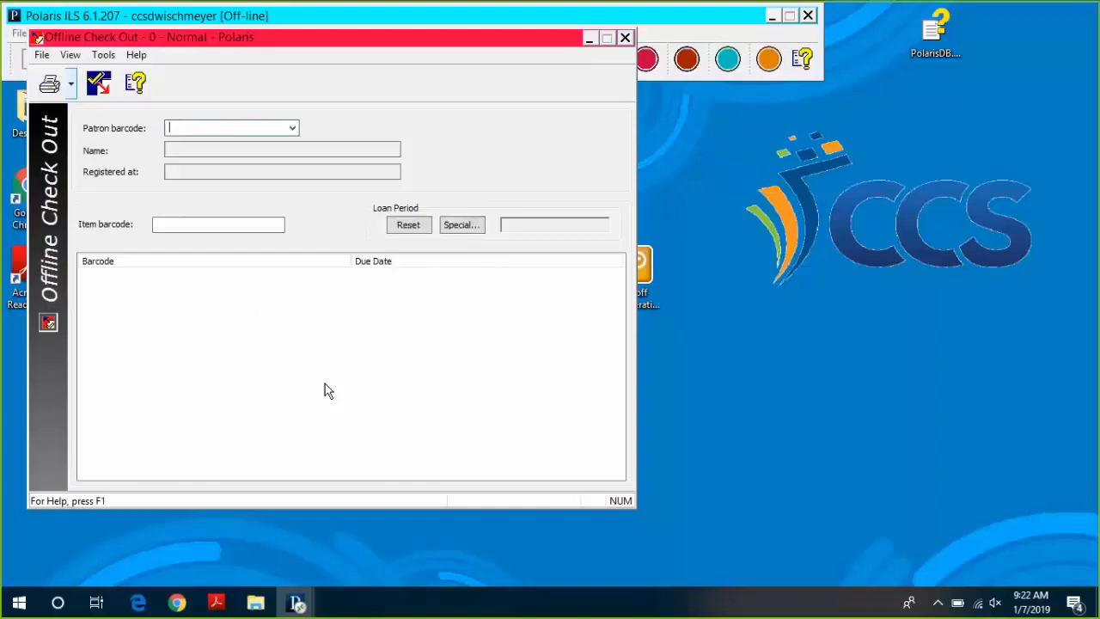
Look up the patron by entering their barcode in the patron field.
type("debratest3")
key("Return")
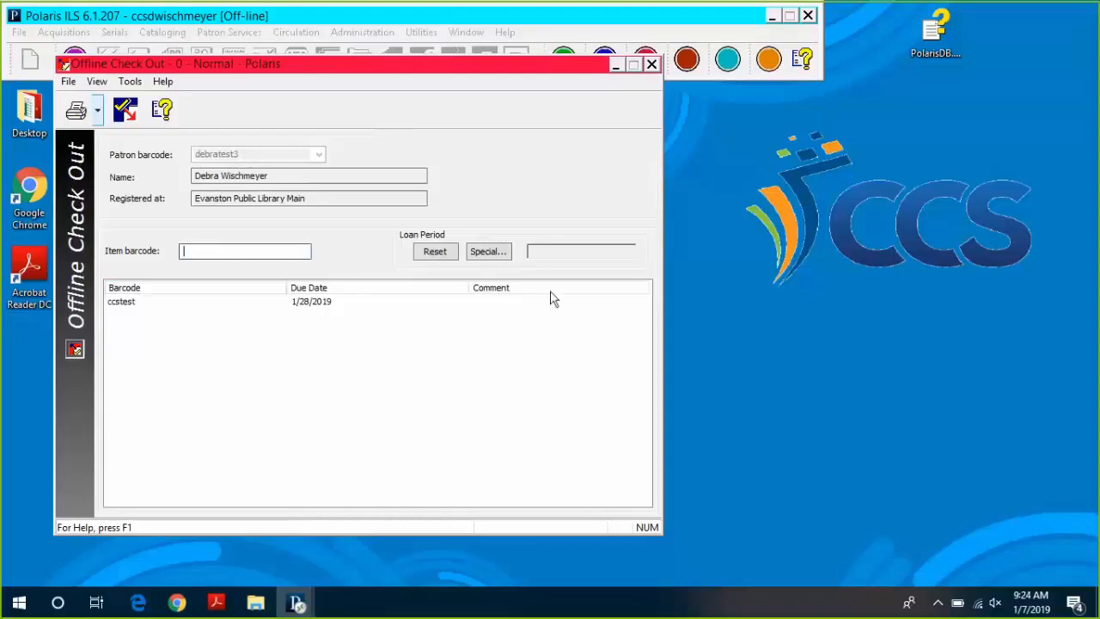
Set a 28 Days special loan period, applied to all check-outs.
left_click(505, 258)
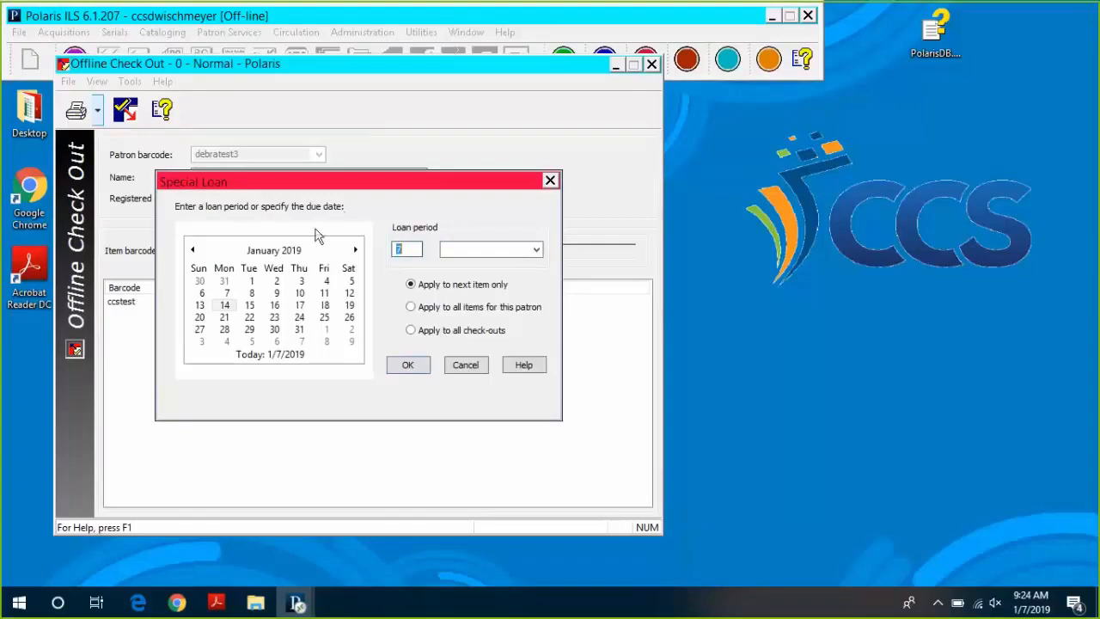
left_click(224, 332)
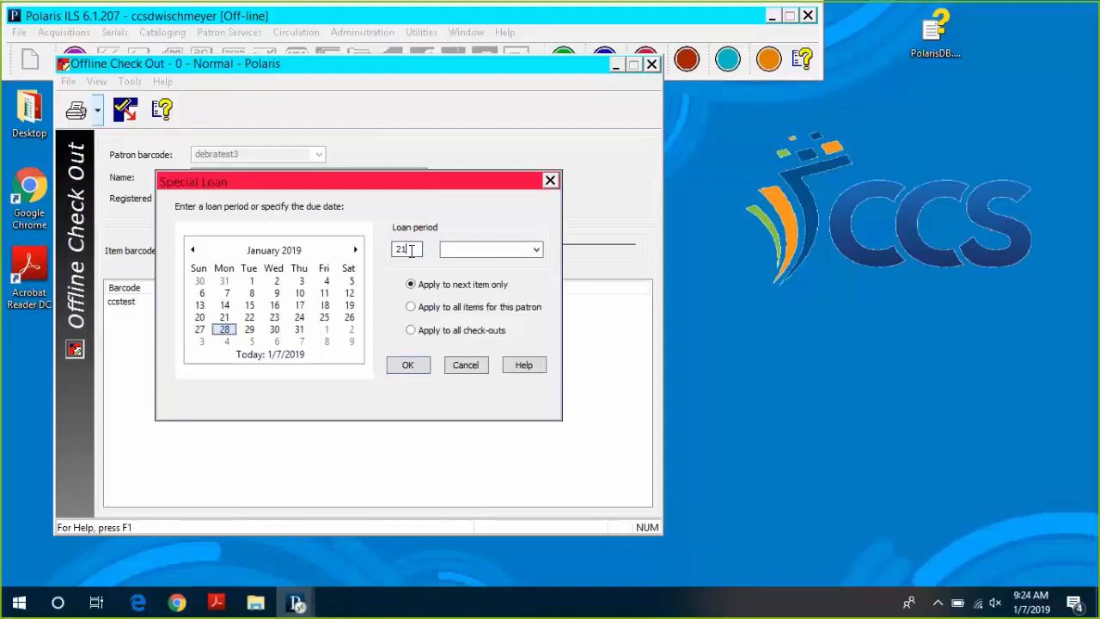
double_click(411, 249)
type("28")
left_click(515, 250)
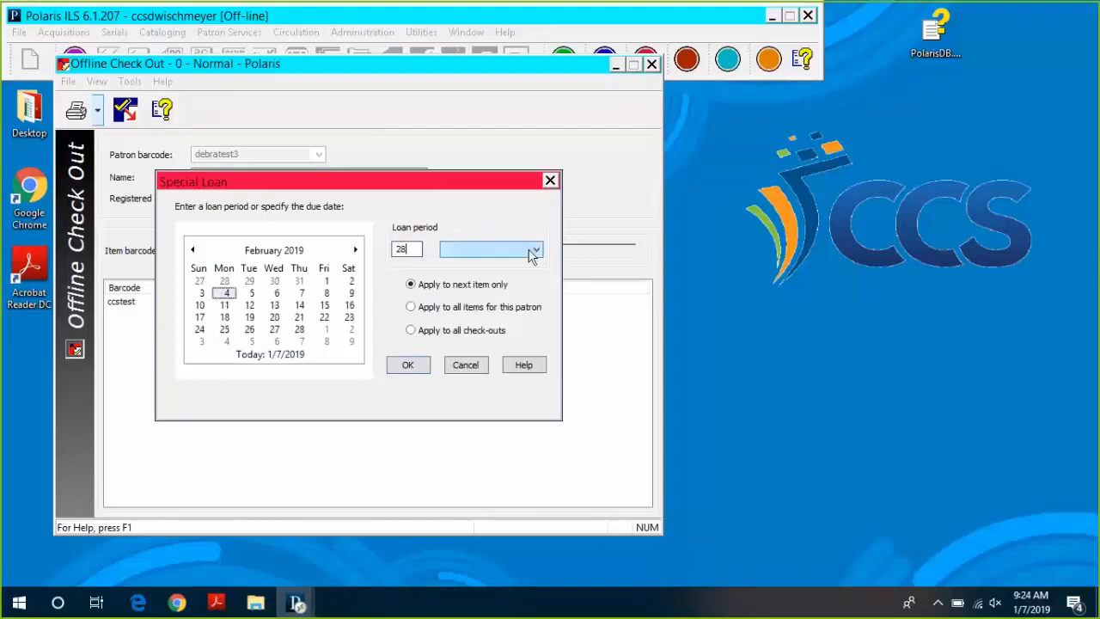
left_click(454, 264)
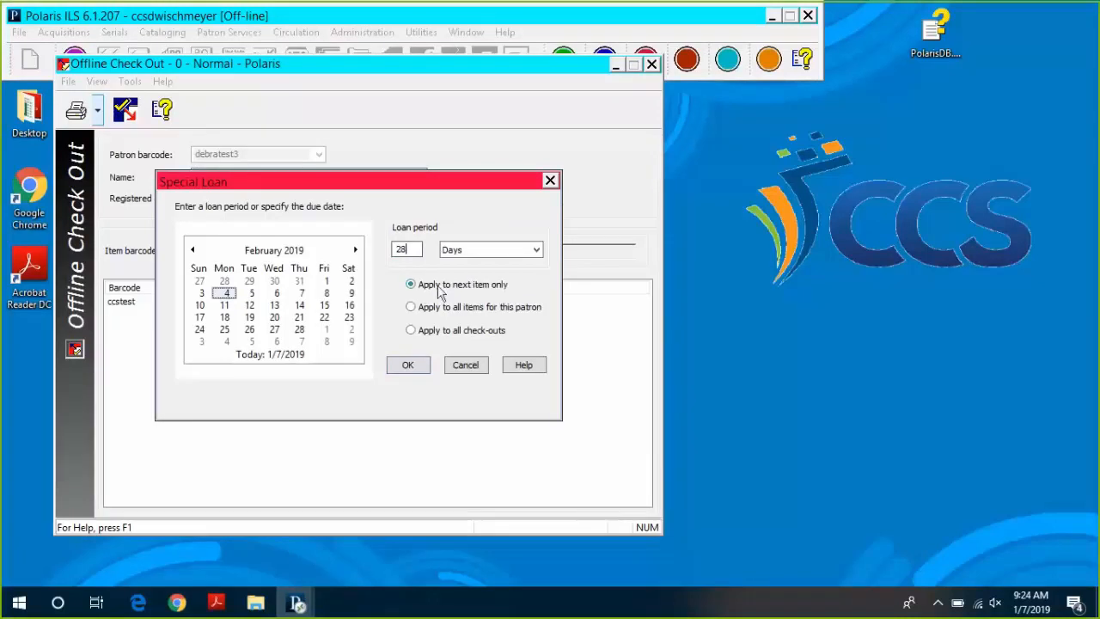
left_click(412, 308)
left_click(411, 332)
left_click(408, 364)
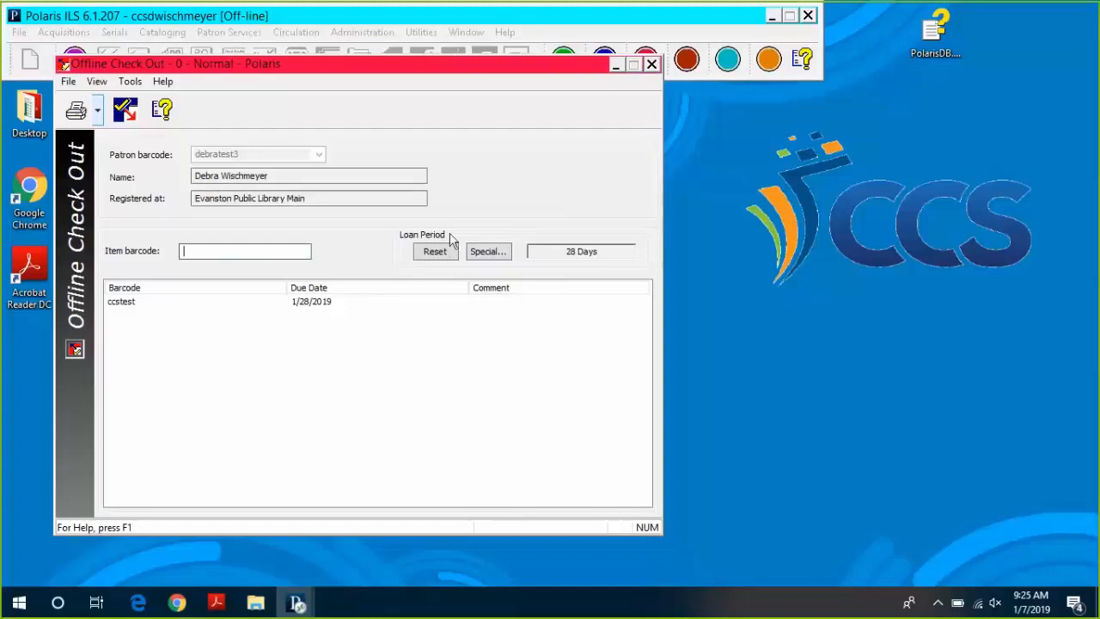
Reset the special loan period and end the patron's check-out session.
left_click(435, 252)
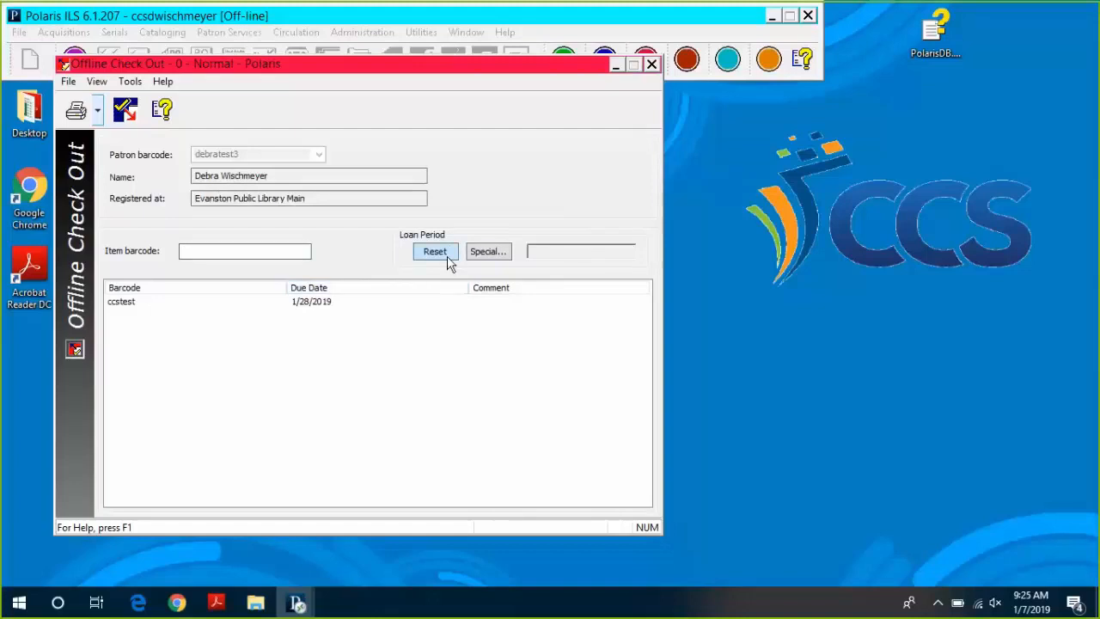
left_click(232, 249)
key("Return")
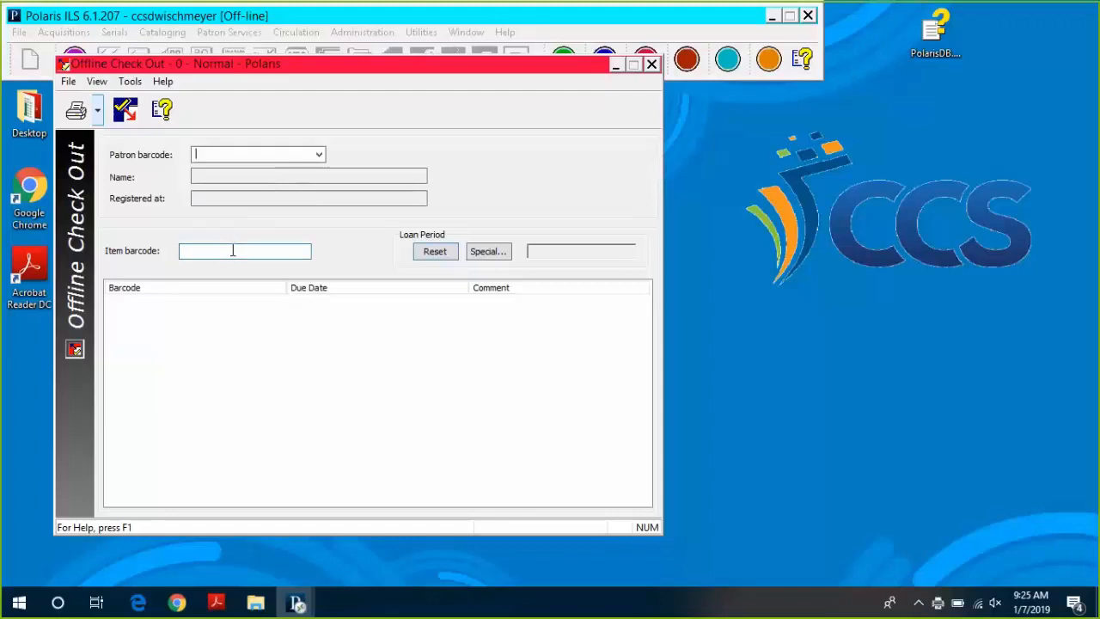